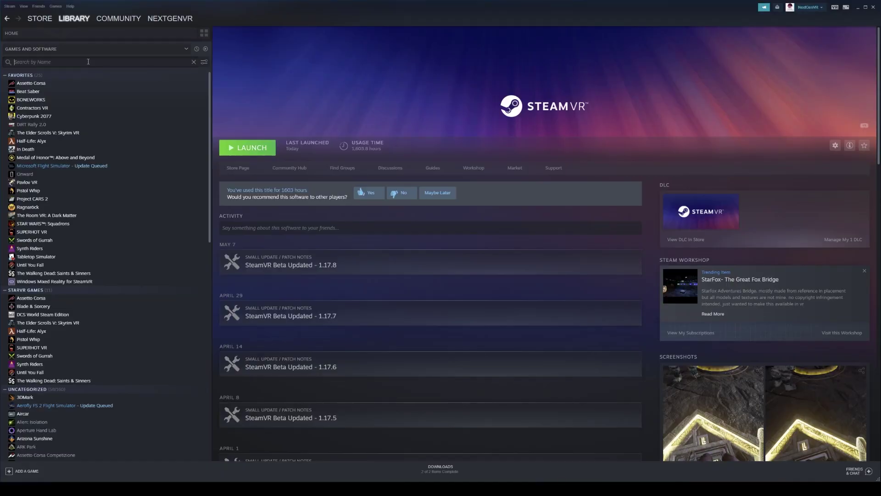
Step: Search the game library for "SteamVR", select SteamVR [beta] and choose an option from its context menu
{"action": "type", "text": "SteamVR"}
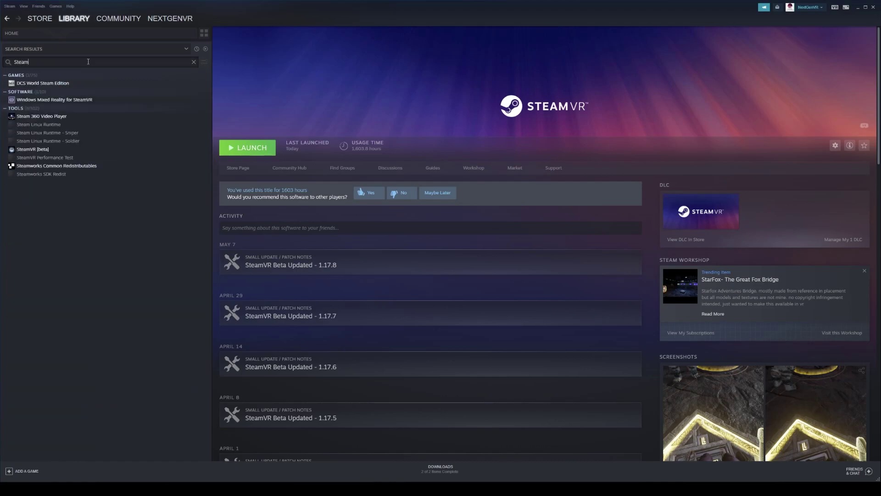
{"action": "left_click", "coordinate": [30, 99]}
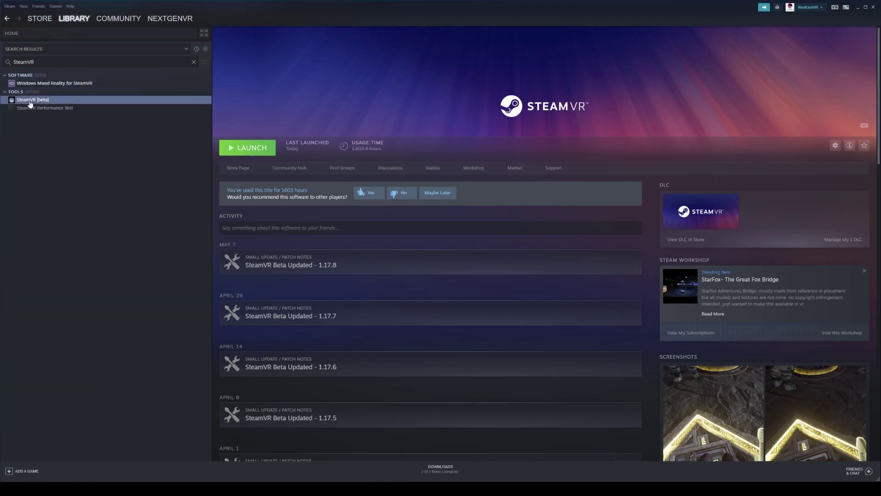
{"action": "right_click", "coordinate": [31, 101]}
{"action": "left_click", "coordinate": [48, 143]}
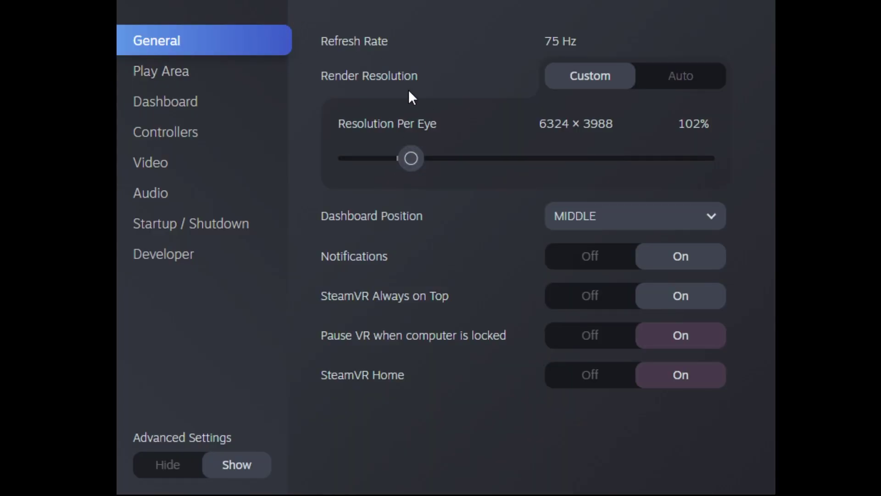
Step: Open the per-application video settings in SteamVR's settings and choose Pavlov VR as the application
{"action": "left_click", "coordinate": [142, 171]}
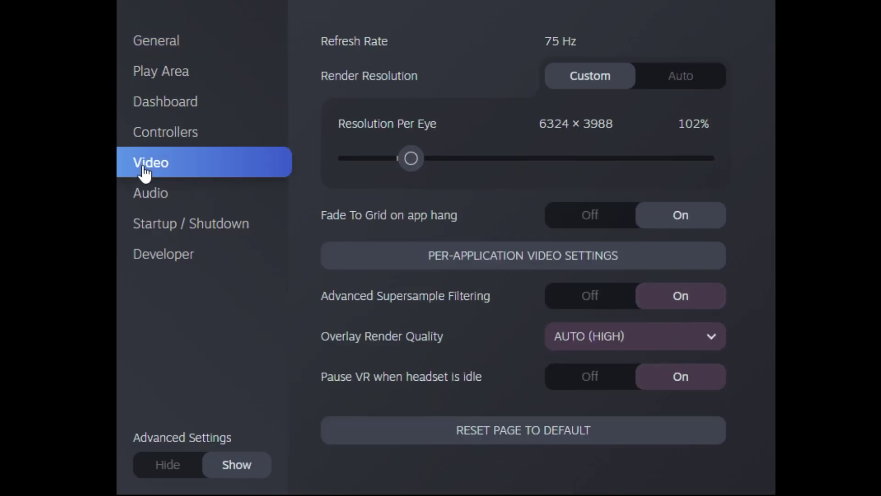
{"action": "left_click", "coordinate": [439, 270]}
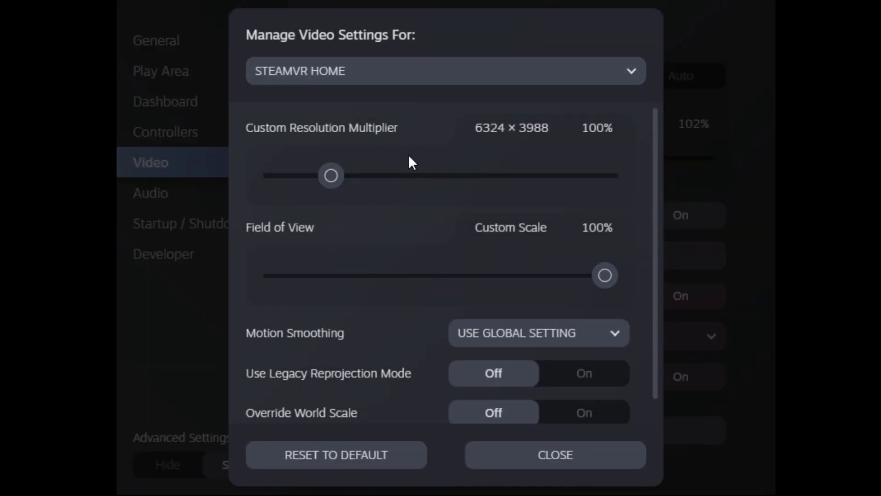
{"action": "left_click", "coordinate": [359, 75]}
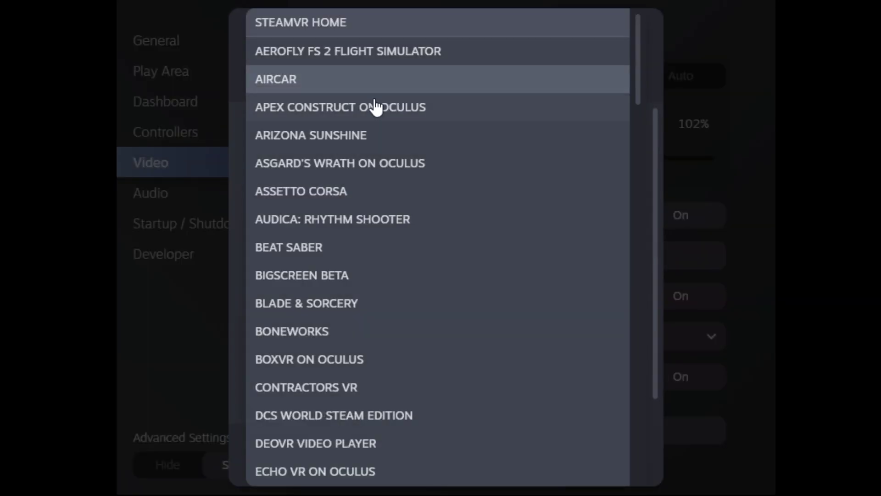
{"action": "scroll", "coordinate": [370, 119], "scroll_direction": "down", "scroll_amount": 5}
{"action": "scroll", "coordinate": [370, 126], "scroll_direction": "down", "scroll_amount": 10}
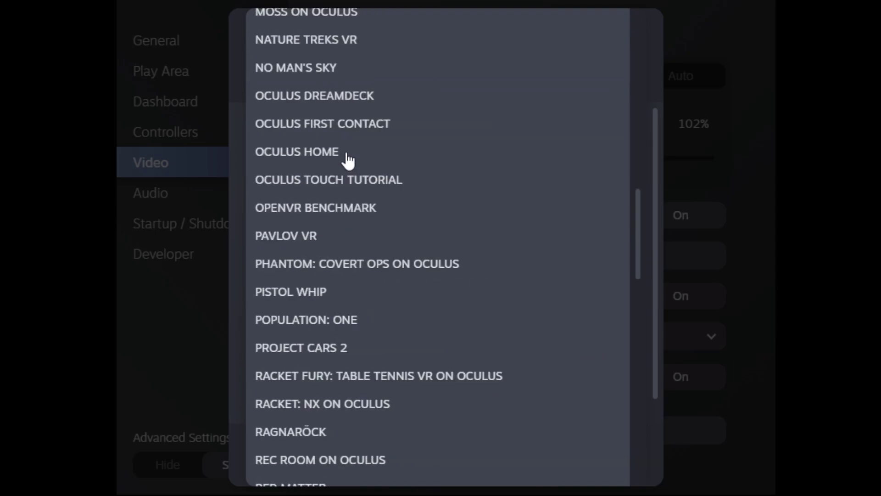
{"action": "left_click", "coordinate": [305, 154]}
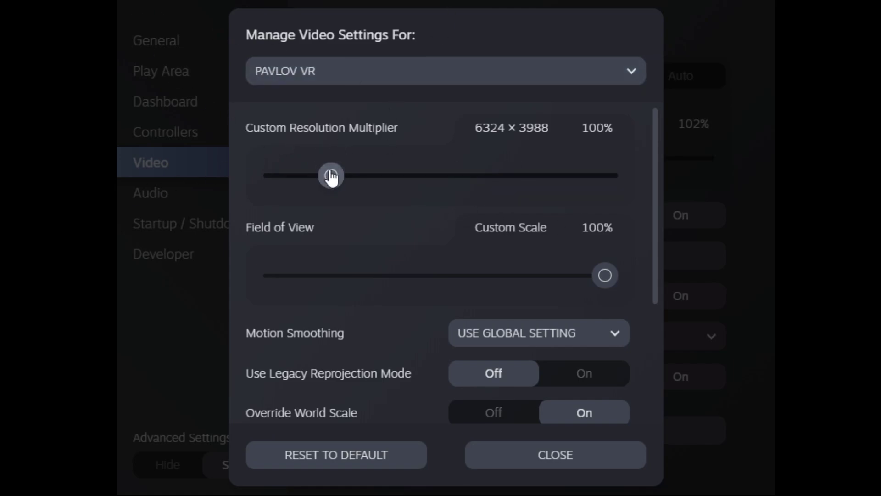
Step: Turn Override World Scale off and on again for Pavlov VR
{"action": "scroll", "coordinate": [435, 168], "scroll_direction": "down", "scroll_amount": 2}
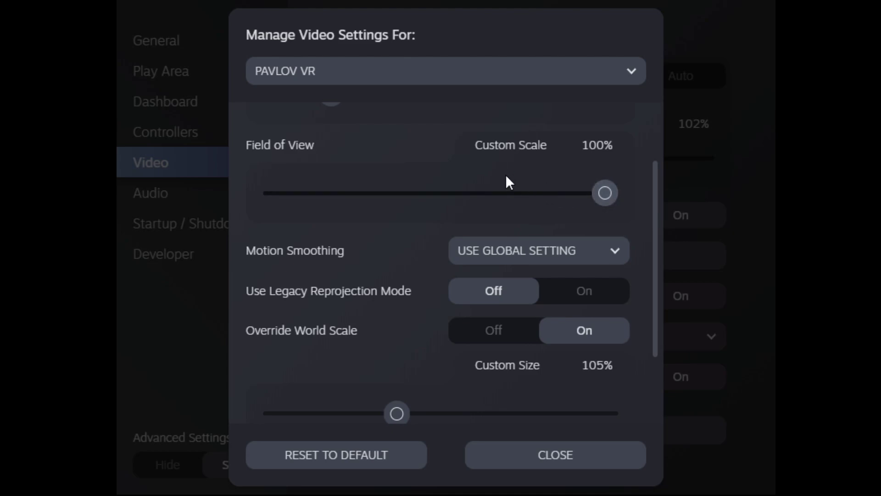
{"action": "scroll", "coordinate": [444, 166], "scroll_direction": "down", "scroll_amount": 2}
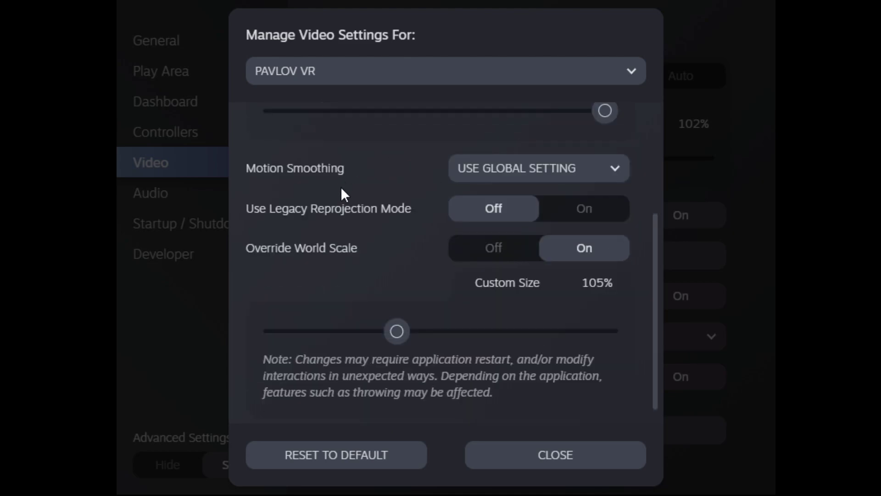
{"action": "scroll", "coordinate": [260, 231], "scroll_direction": "down", "scroll_amount": 1}
{"action": "left_click", "coordinate": [514, 245]}
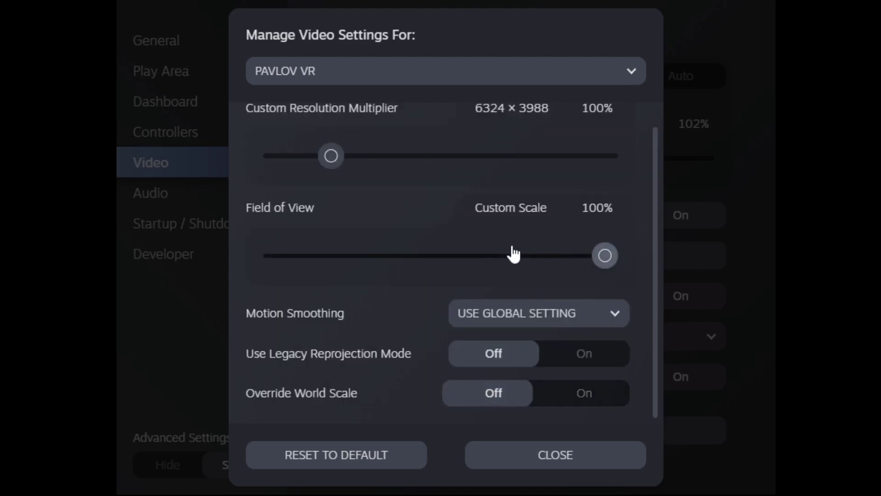
{"action": "left_click", "coordinate": [580, 395]}
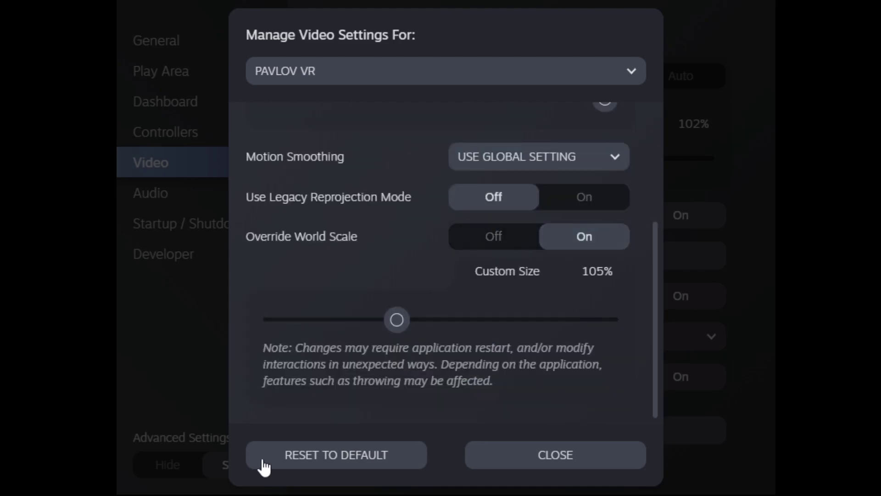
Step: Adjust Pavlov VR's custom world scale size to 100%, 95% and finally 106%
{"action": "left_click", "coordinate": [395, 332]}
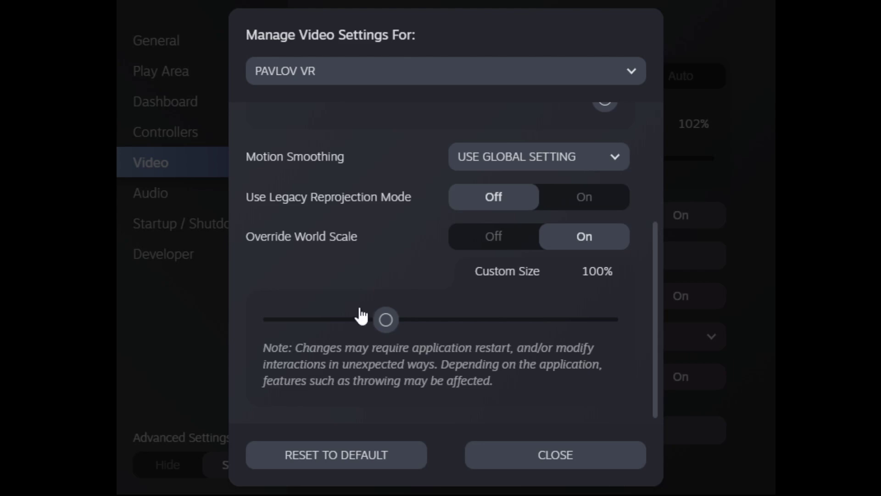
{"action": "left_click_drag", "start_coordinate": [385, 319], "coordinate": [376, 323]}
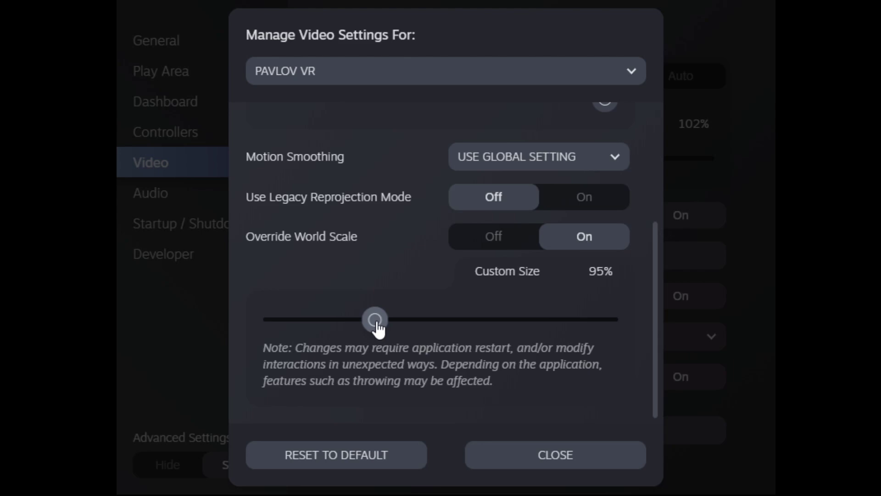
{"action": "left_click_drag", "start_coordinate": [377, 325], "coordinate": [400, 327]}
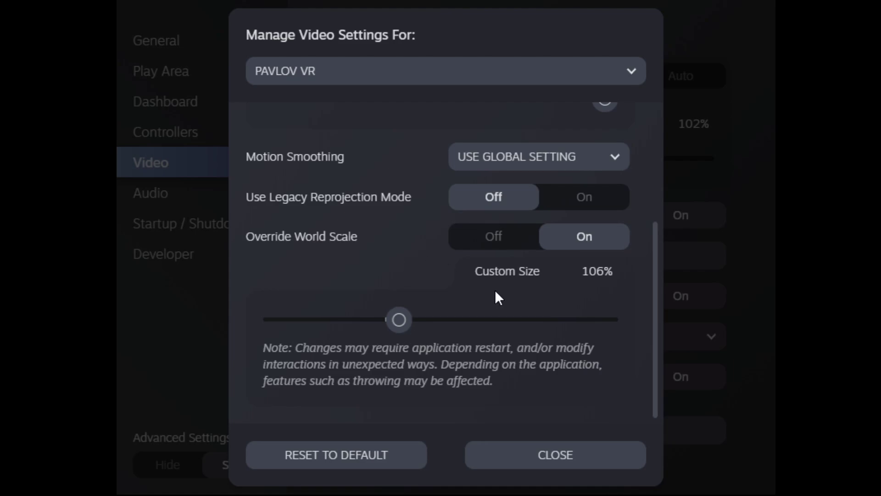
Step: Examine Pavlov VR's video settings and the list of applications that can be given their own settings
{"action": "scroll", "coordinate": [503, 297], "scroll_direction": "up", "scroll_amount": 2}
{"action": "scroll", "coordinate": [422, 288], "scroll_direction": "down", "scroll_amount": 2}
{"action": "scroll", "coordinate": [344, 275], "scroll_direction": "up", "scroll_amount": 2}
{"action": "scroll", "coordinate": [368, 279], "scroll_direction": "down", "scroll_amount": 2}
{"action": "scroll", "coordinate": [323, 241], "scroll_direction": "up", "scroll_amount": 2}
{"action": "scroll", "coordinate": [340, 275], "scroll_direction": "down", "scroll_amount": 2}
{"action": "left_click", "coordinate": [328, 80]}
{"action": "scroll", "coordinate": [350, 144], "scroll_direction": "down", "scroll_amount": 2}
{"action": "scroll", "coordinate": [462, 64], "scroll_direction": "up", "scroll_amount": 2}
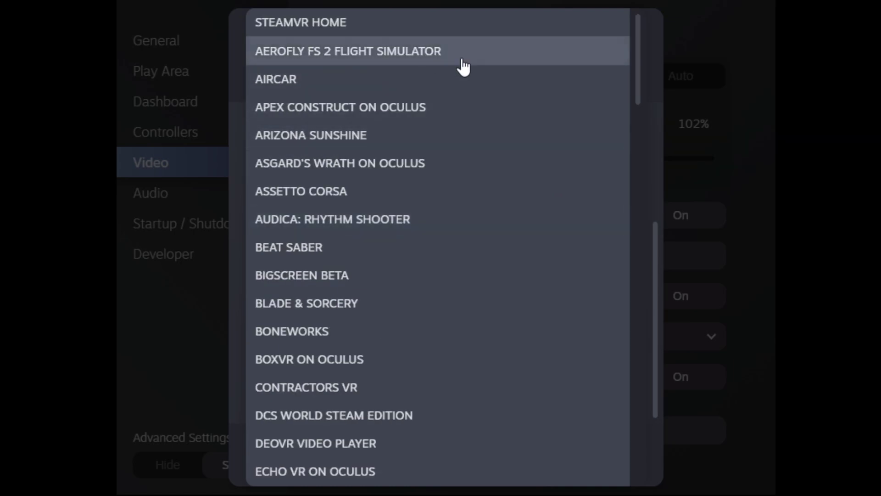
{"action": "left_click", "coordinate": [653, 111]}
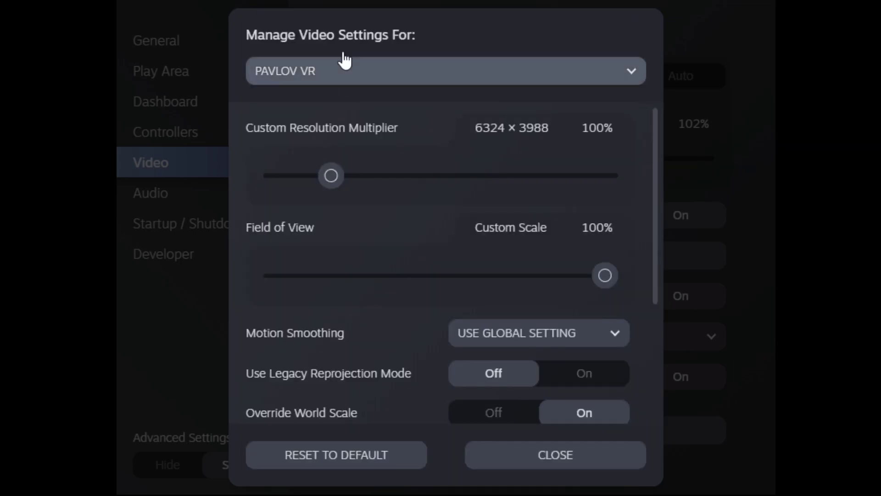
Step: Close the per-application video settings and return to the general SteamVR settings
{"action": "left_click", "coordinate": [473, 466]}
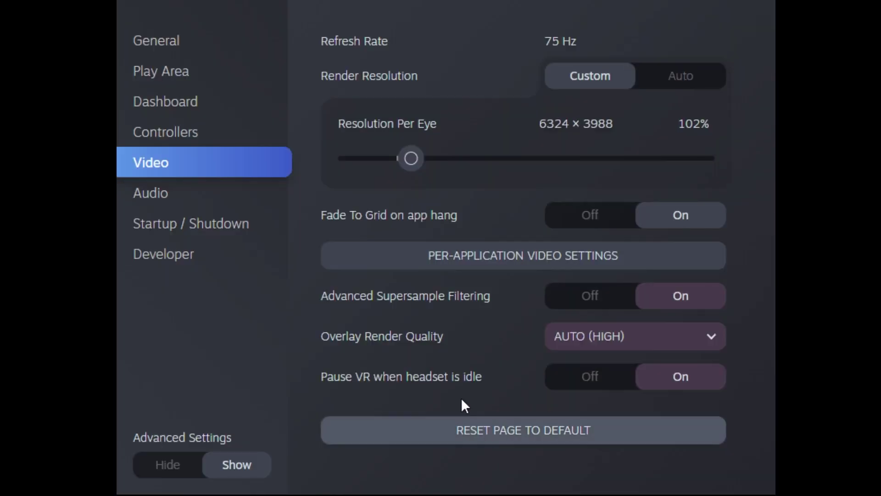
{"action": "left_click", "coordinate": [171, 50]}
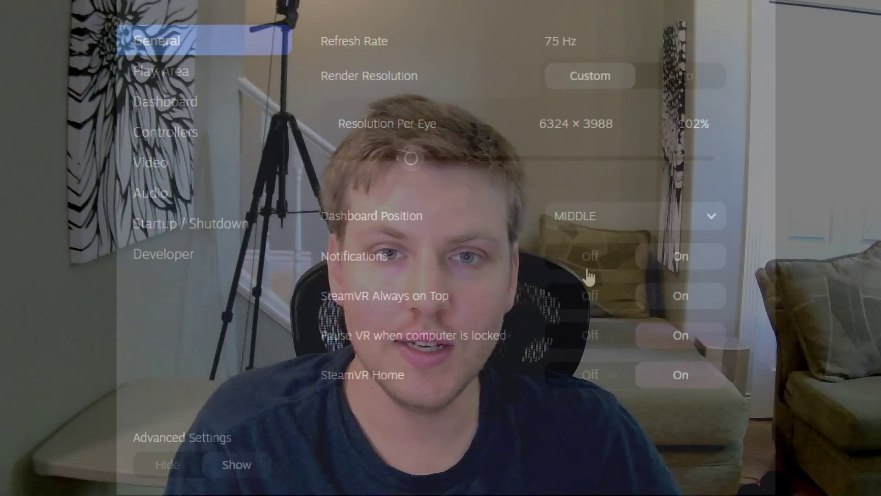